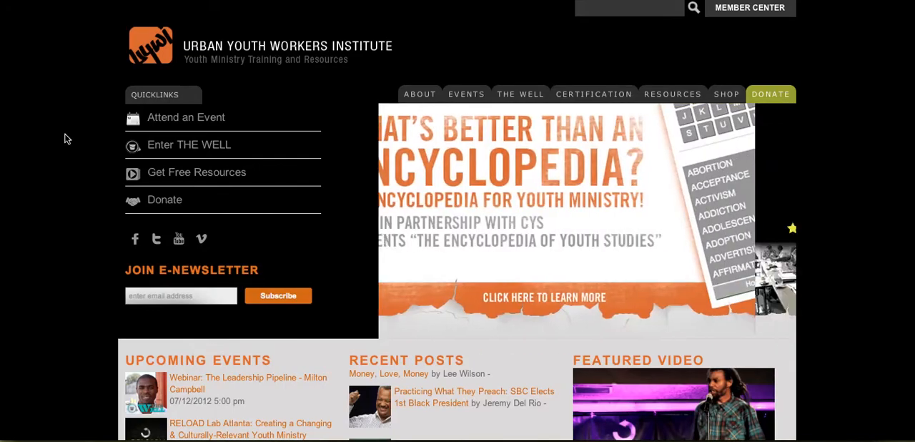
- Look over the homepage's recent posts and the blog listing, and switch to the editor for the "Money, Love, Money" post
{"action": "scroll", "coordinate": [64, 139], "scroll_direction": "down", "scroll_amount": 2}
{"action": "scroll", "coordinate": [65, 139], "scroll_direction": "down", "scroll_amount": 1}
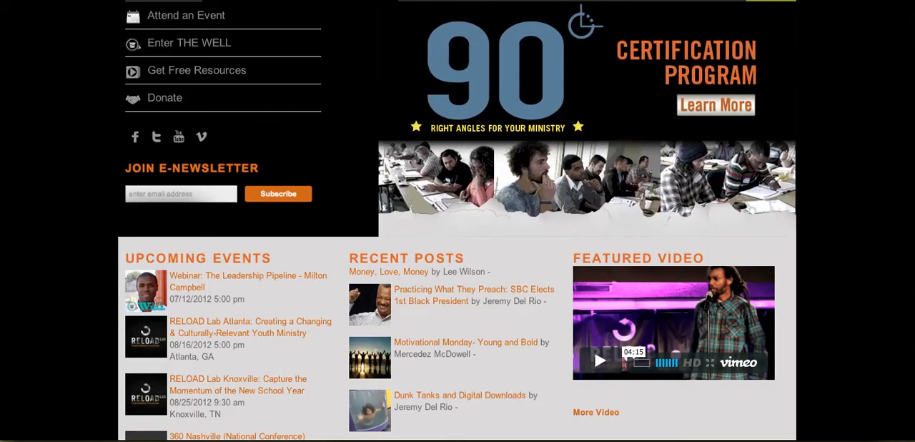
{"action": "left_click", "coordinate": [519, 0]}
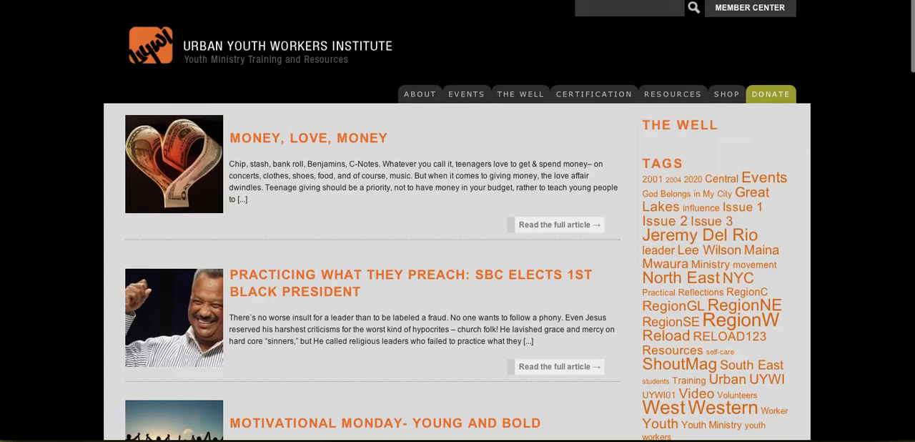
{"action": "left_click", "coordinate": [709, 0]}
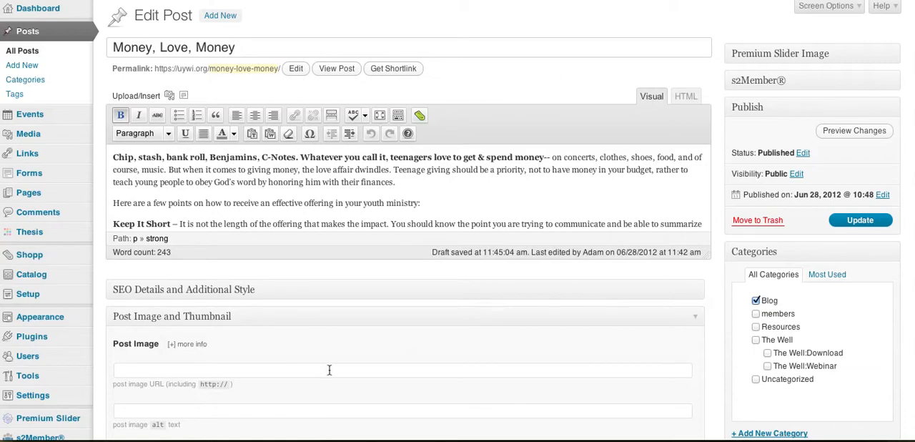
- Hide the SEO Details and Additional Style, Custom Fields, Discussion and Premium Slider Image boxes from the post editing screen
{"action": "scroll", "coordinate": [330, 369], "scroll_direction": "down", "scroll_amount": 20}
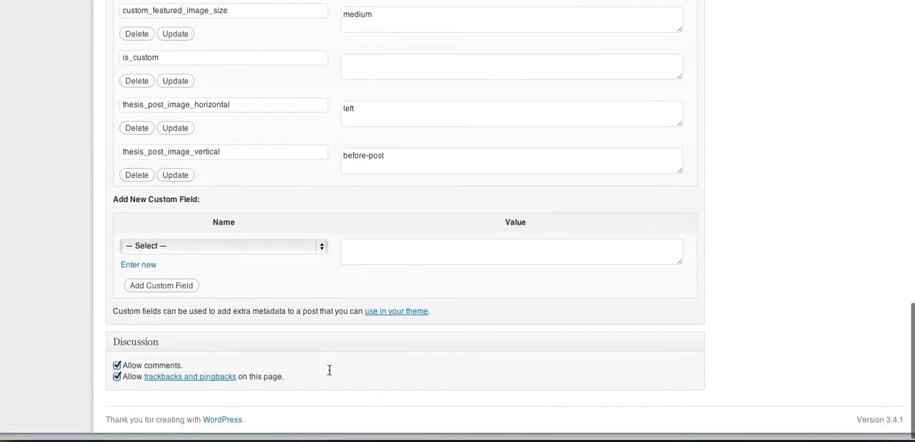
{"action": "scroll", "coordinate": [413, 241], "scroll_direction": "up", "scroll_amount": 10}
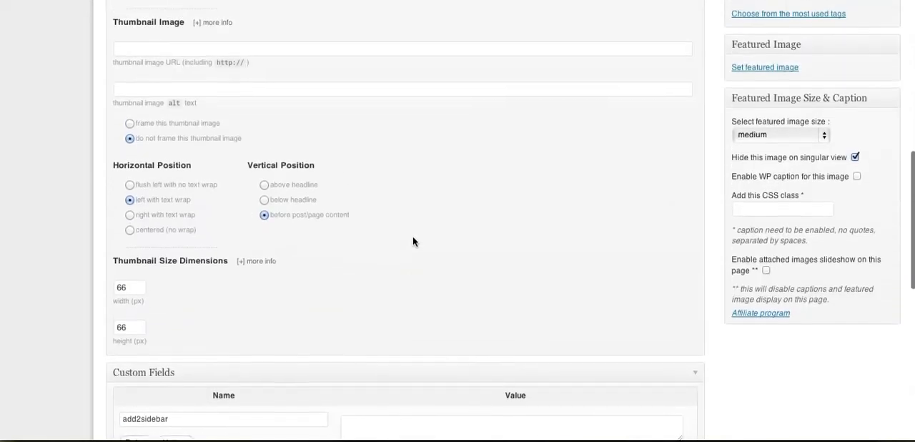
{"action": "scroll", "coordinate": [413, 242], "scroll_direction": "up", "scroll_amount": 15}
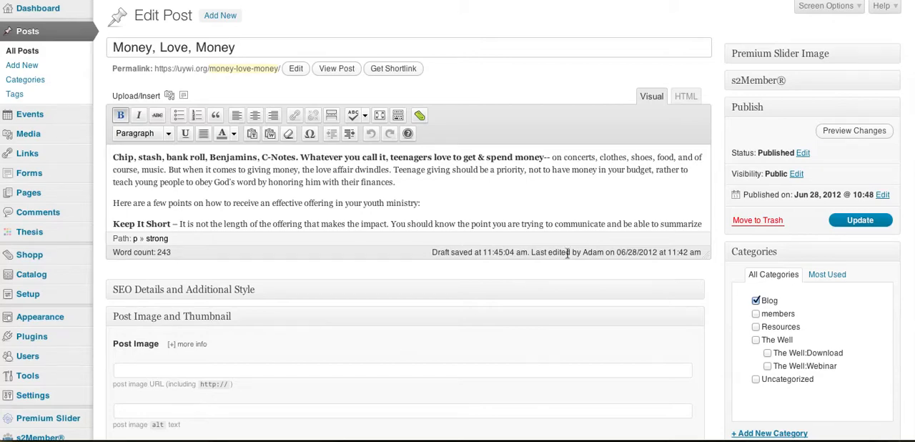
{"action": "left_click", "coordinate": [835, 7]}
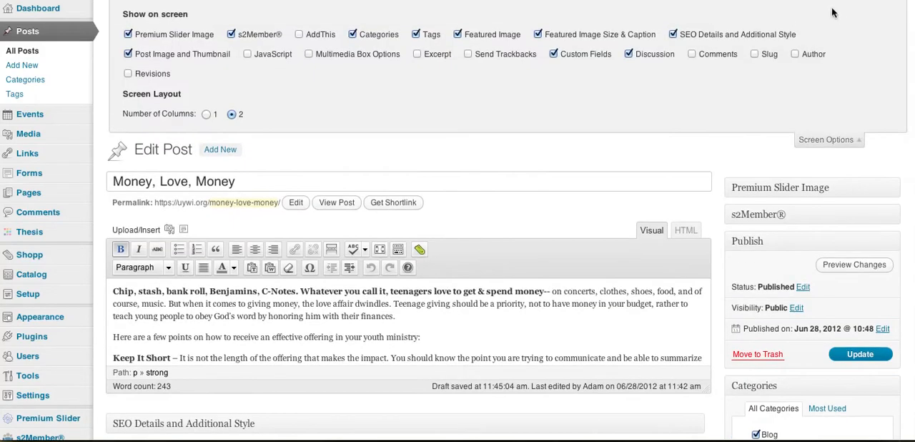
{"action": "left_click", "coordinate": [673, 36]}
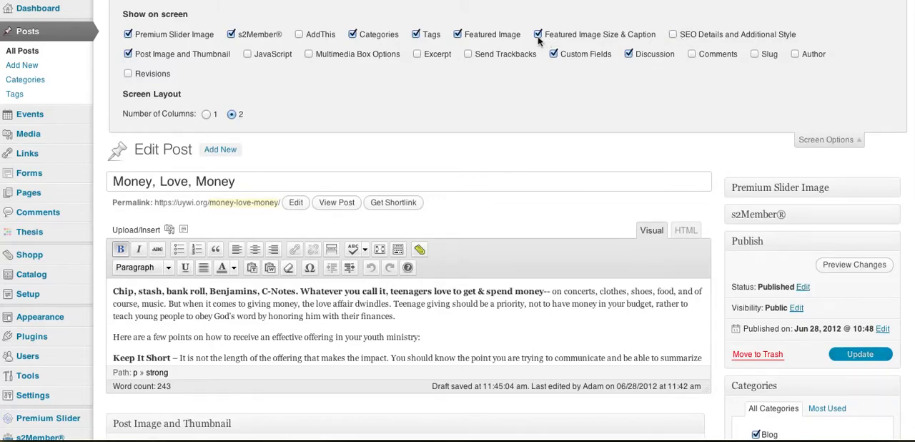
{"action": "left_click", "coordinate": [554, 54]}
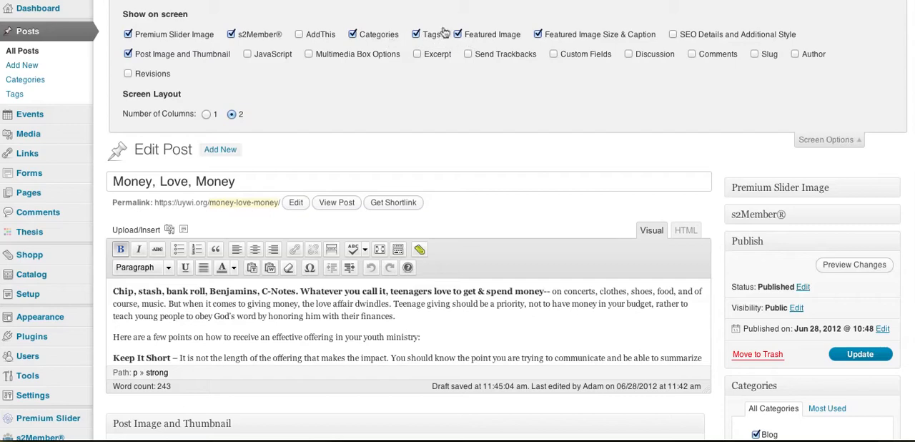
{"action": "left_click", "coordinate": [183, 37]}
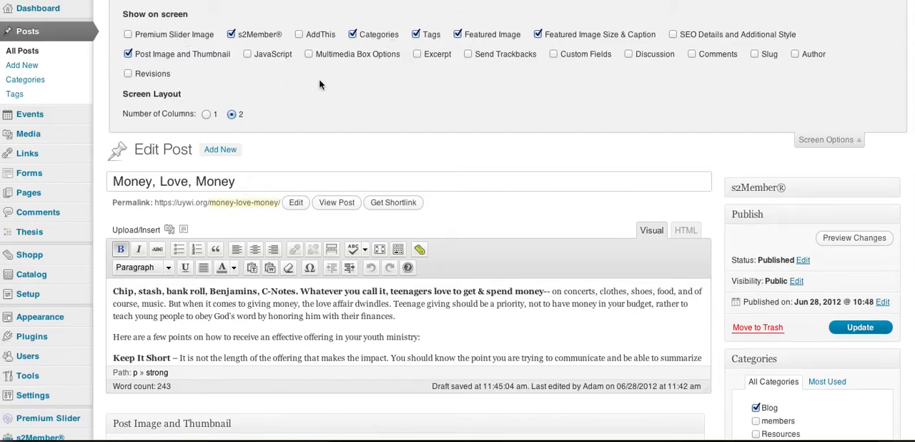
{"action": "left_click", "coordinate": [820, 145]}
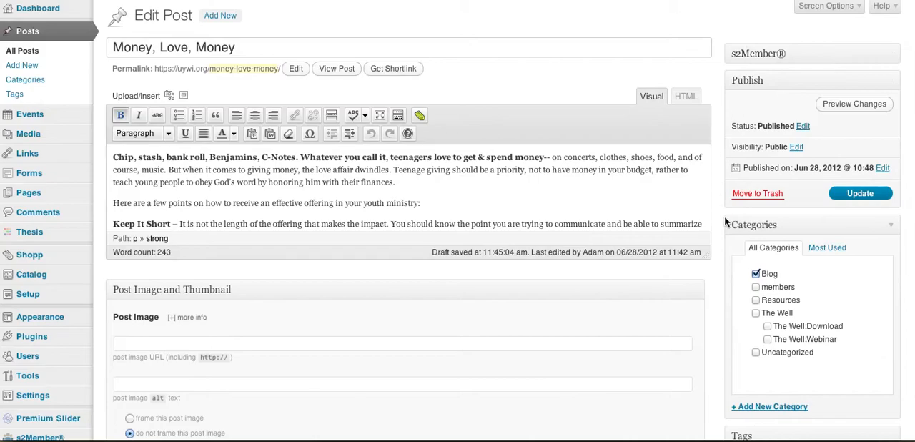
- Start setting a featured image for the post and bring up the media library images
{"action": "scroll", "coordinate": [725, 222], "scroll_direction": "down", "scroll_amount": 10}
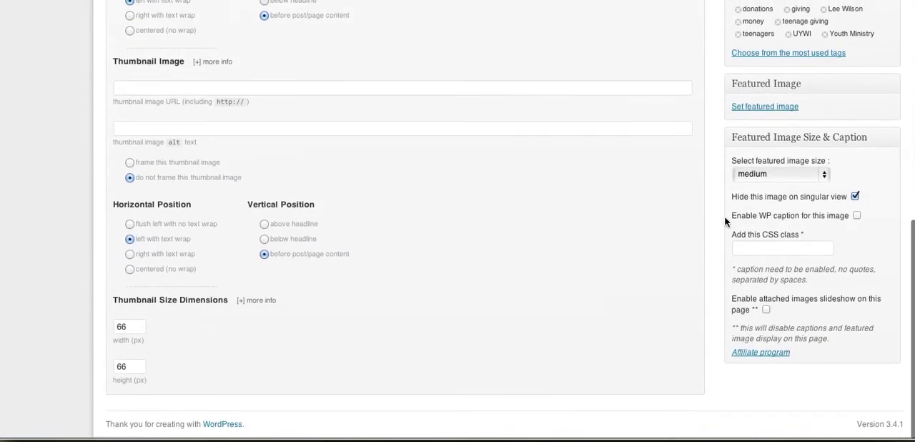
{"action": "scroll", "coordinate": [725, 223], "scroll_direction": "up", "scroll_amount": 10}
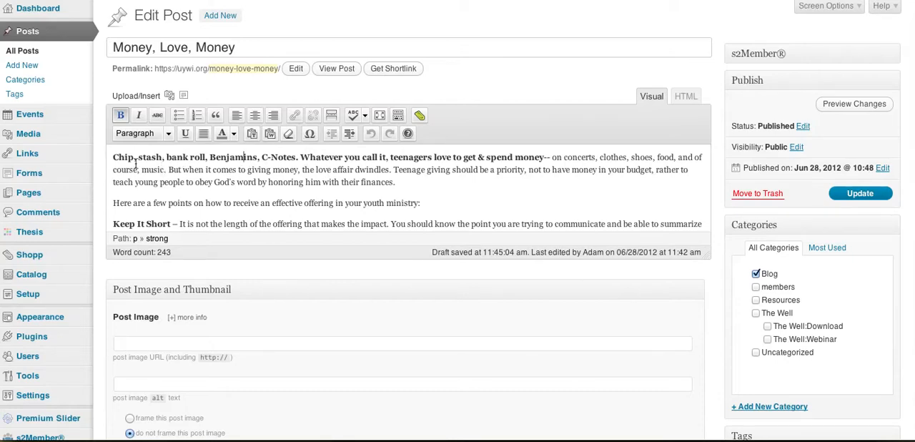
{"action": "scroll", "coordinate": [136, 164], "scroll_direction": "down", "scroll_amount": 1}
{"action": "scroll", "coordinate": [136, 164], "scroll_direction": "up", "scroll_amount": 2}
{"action": "scroll", "coordinate": [659, 326], "scroll_direction": "down", "scroll_amount": 3}
{"action": "scroll", "coordinate": [659, 326], "scroll_direction": "down", "scroll_amount": 5}
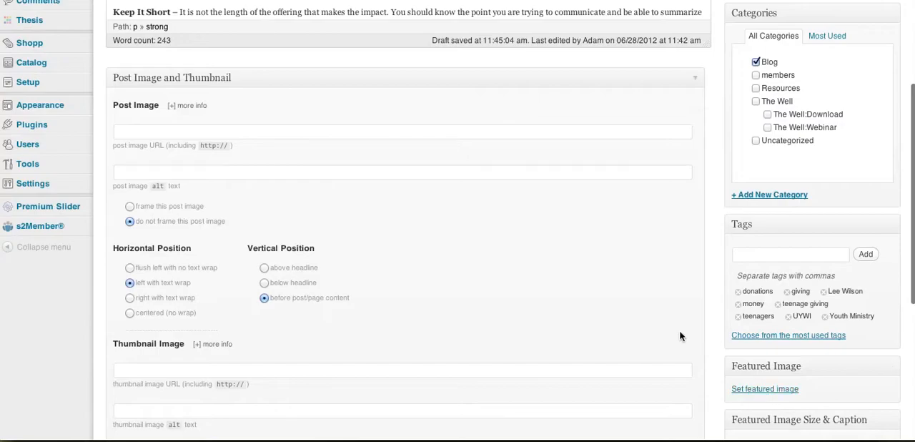
{"action": "left_click", "coordinate": [744, 390]}
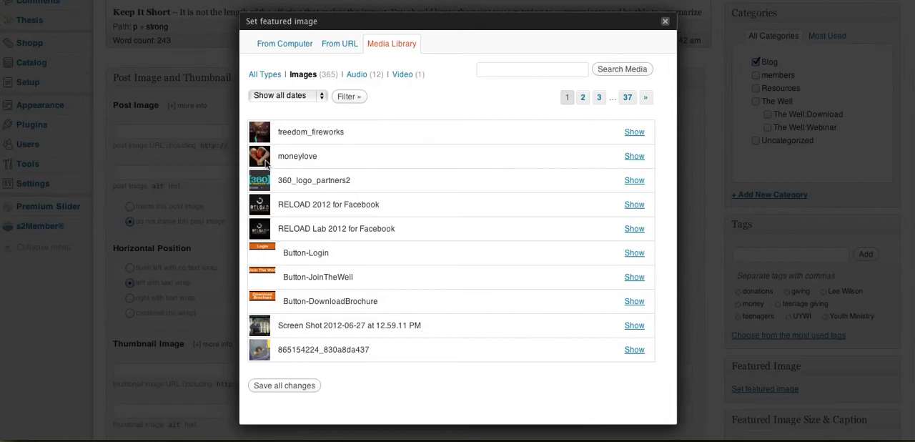
- Use the moneylove image from the media library as the post's featured image and close the image dialog
{"action": "left_click", "coordinate": [636, 157]}
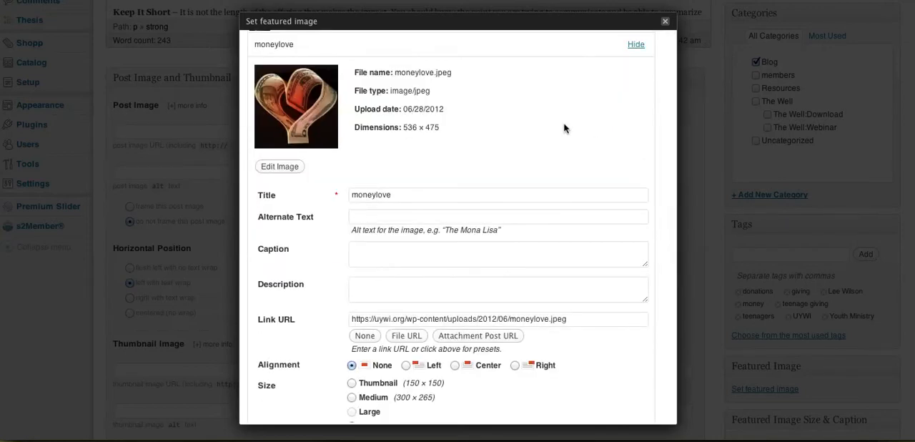
{"action": "scroll", "coordinate": [492, 107], "scroll_direction": "up", "scroll_amount": 2}
{"action": "scroll", "coordinate": [492, 107], "scroll_direction": "down", "scroll_amount": 3}
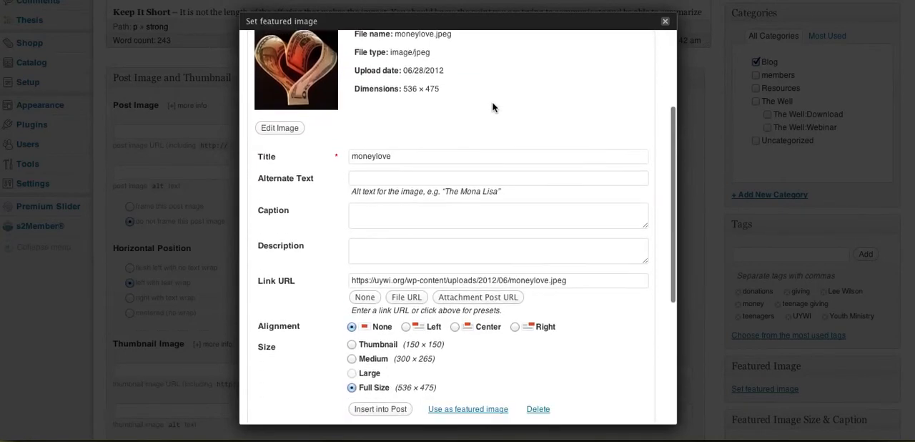
{"action": "scroll", "coordinate": [492, 107], "scroll_direction": "down", "scroll_amount": 3}
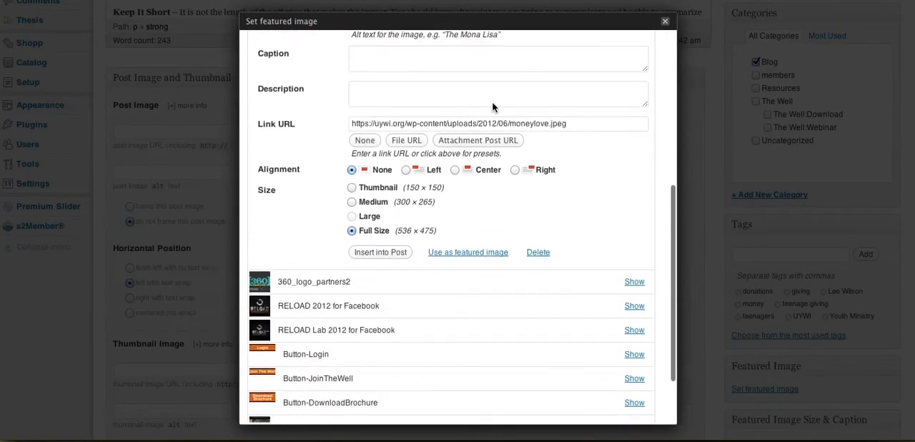
{"action": "left_click", "coordinate": [488, 252]}
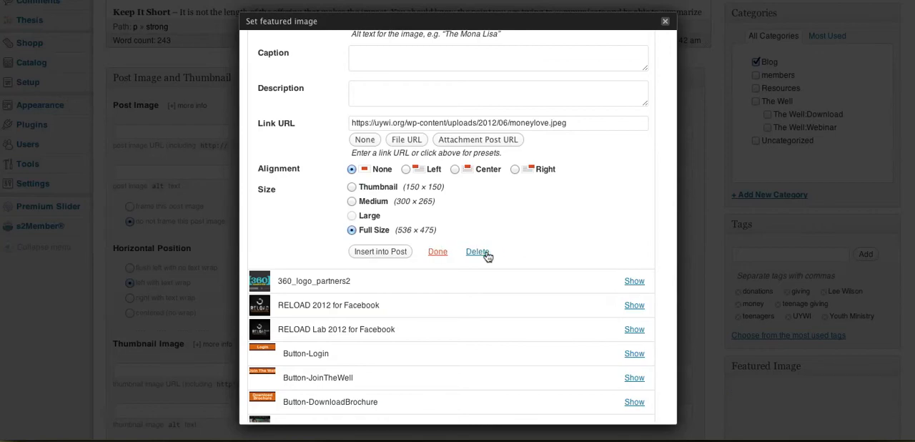
{"action": "scroll", "coordinate": [486, 255], "scroll_direction": "down", "scroll_amount": 5}
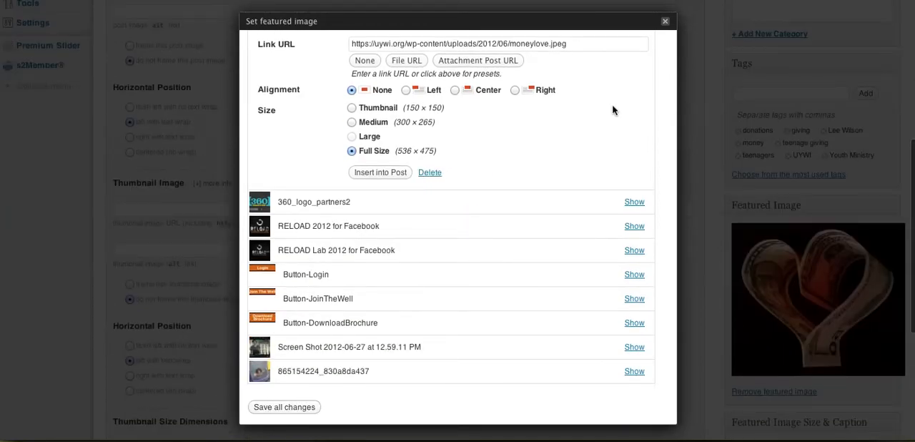
{"action": "left_click", "coordinate": [664, 21]}
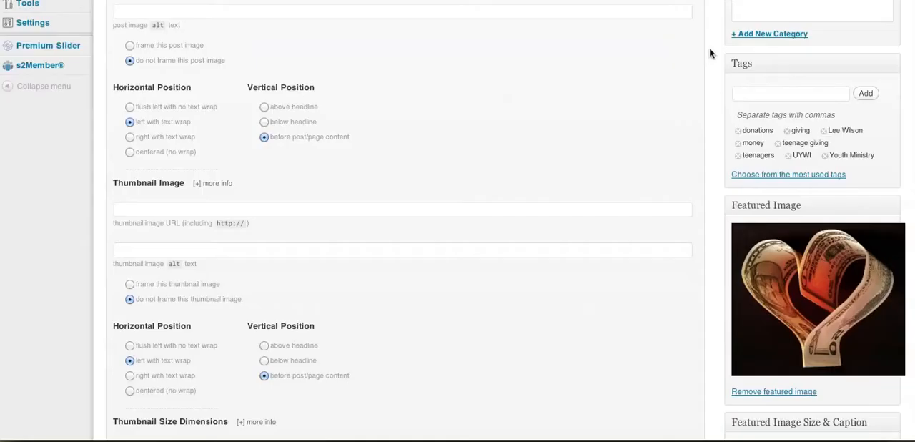
- Turn off hiding the featured image on singular view and update the post
{"action": "scroll", "coordinate": [710, 53], "scroll_direction": "up", "scroll_amount": 3}
{"action": "scroll", "coordinate": [710, 53], "scroll_direction": "down", "scroll_amount": 5}
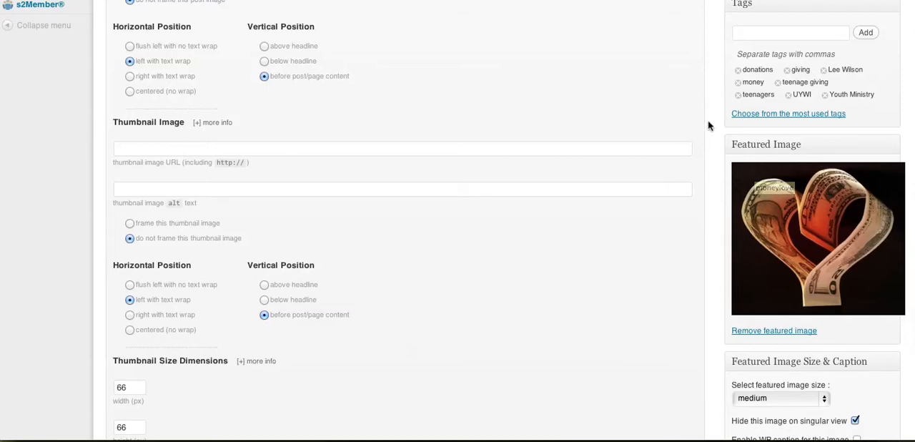
{"action": "scroll", "coordinate": [710, 126], "scroll_direction": "up", "scroll_amount": 3}
{"action": "scroll", "coordinate": [710, 126], "scroll_direction": "up", "scroll_amount": 2}
{"action": "scroll", "coordinate": [709, 126], "scroll_direction": "down", "scroll_amount": 6}
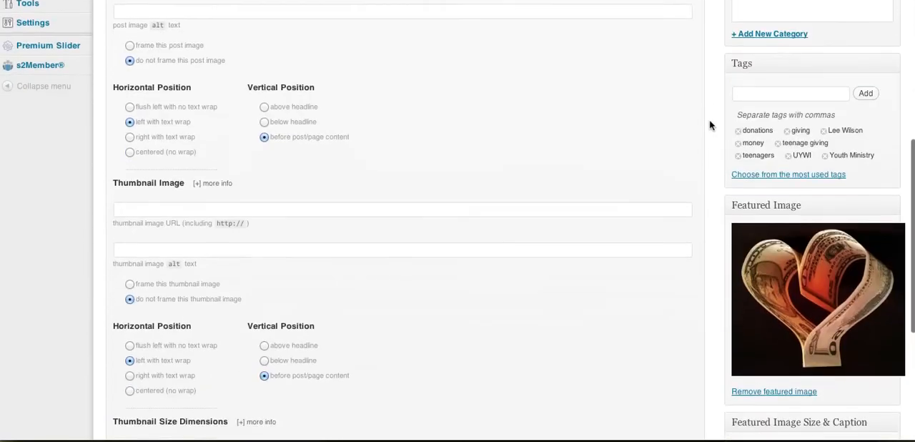
{"action": "scroll", "coordinate": [710, 126], "scroll_direction": "down", "scroll_amount": 4}
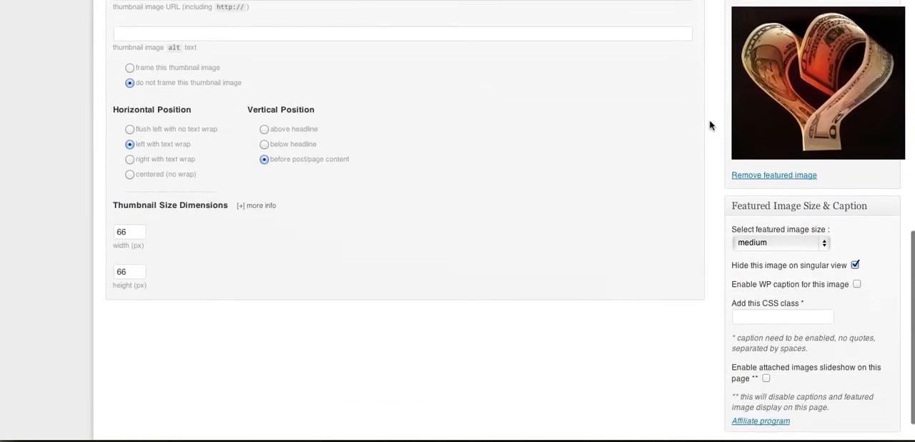
{"action": "scroll", "coordinate": [728, 115], "scroll_direction": "up", "scroll_amount": 20}
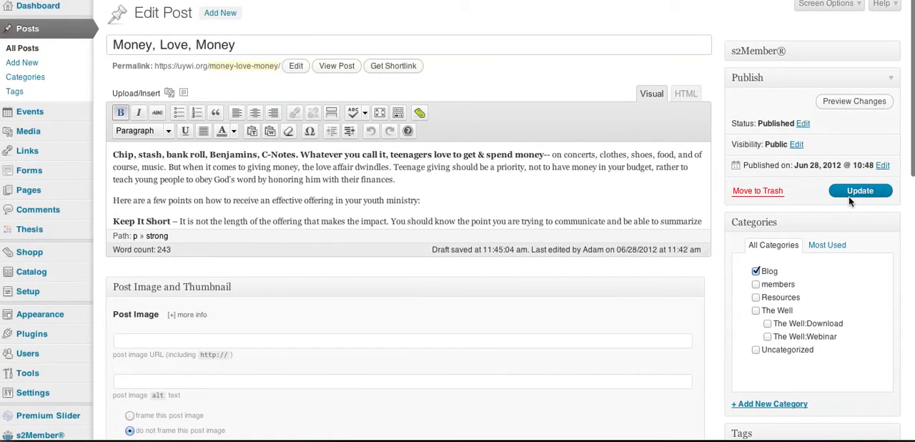
{"action": "scroll", "coordinate": [737, 230], "scroll_direction": "down", "scroll_amount": 8}
{"action": "scroll", "coordinate": [737, 230], "scroll_direction": "down", "scroll_amount": 6}
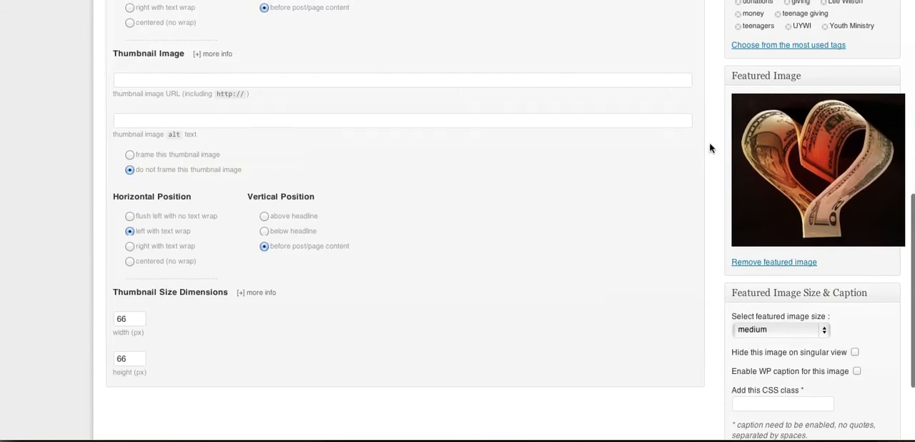
{"action": "scroll", "coordinate": [711, 147], "scroll_direction": "up", "scroll_amount": 12}
{"action": "left_click", "coordinate": [858, 187]}
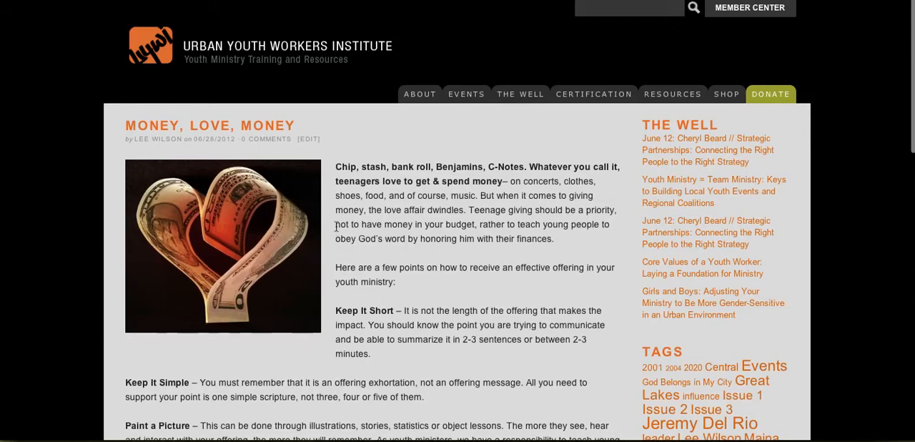
- Return from the published article to the post editor and enable hiding the featured image on singular view
{"action": "left_click", "coordinate": [794, 14]}
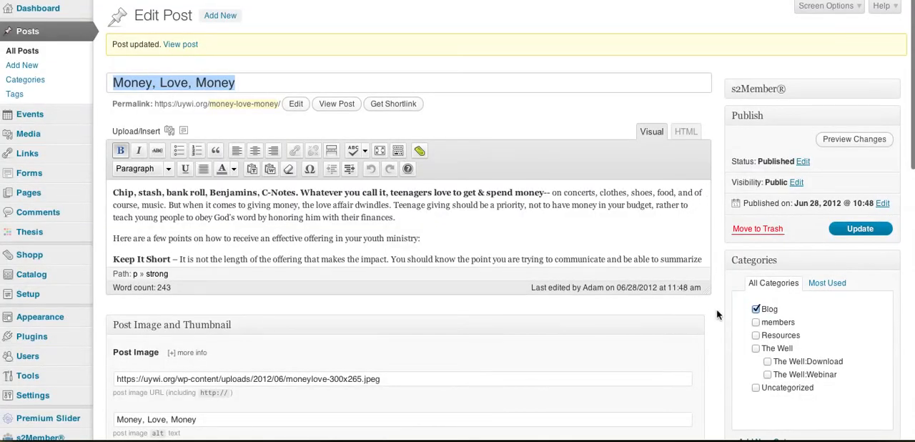
{"action": "scroll", "coordinate": [718, 314], "scroll_direction": "down", "scroll_amount": 7}
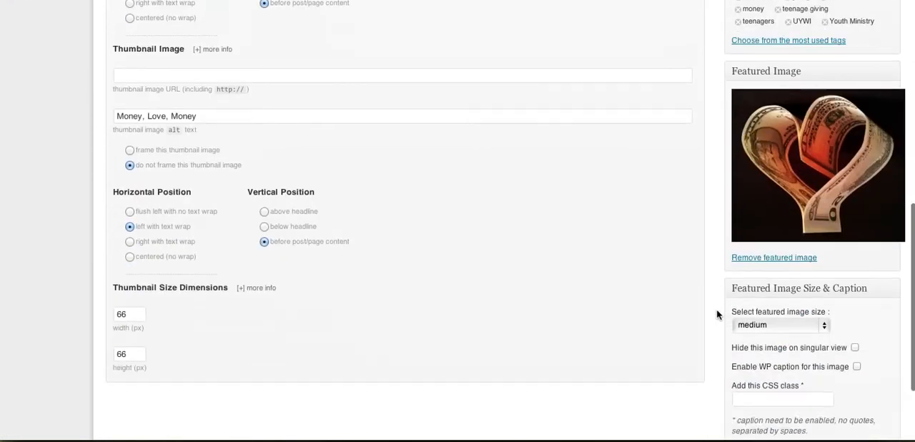
{"action": "scroll", "coordinate": [718, 315], "scroll_direction": "down", "scroll_amount": 3}
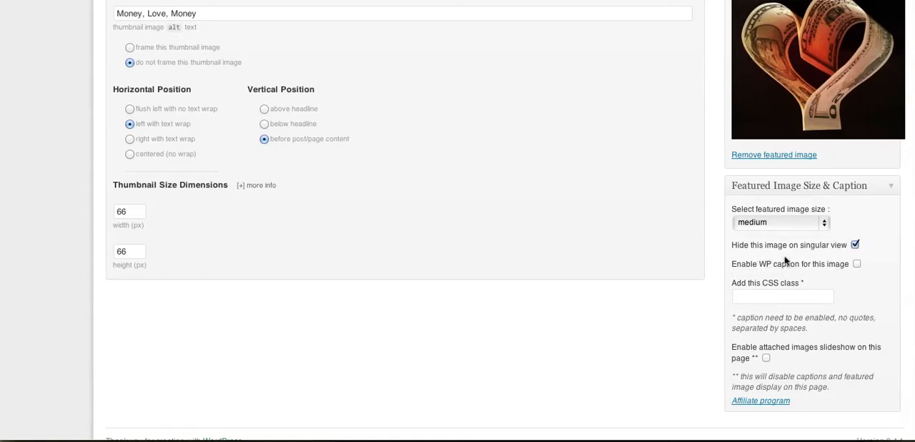
{"action": "scroll", "coordinate": [851, 293], "scroll_direction": "down", "scroll_amount": 1}
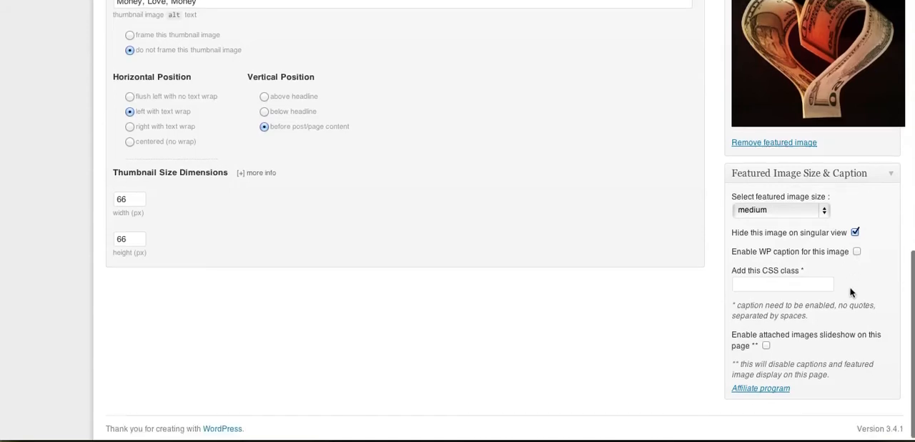
{"action": "scroll", "coordinate": [859, 259], "scroll_direction": "up", "scroll_amount": 1}
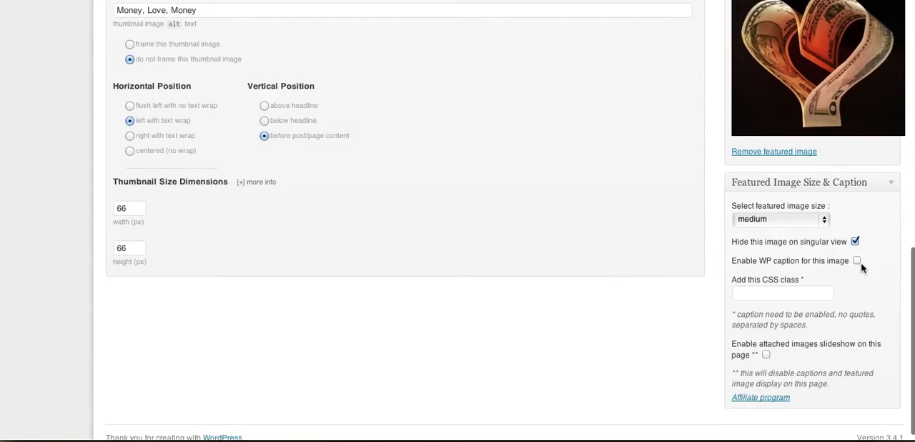
{"action": "scroll", "coordinate": [861, 263], "scroll_direction": "down", "scroll_amount": 1}
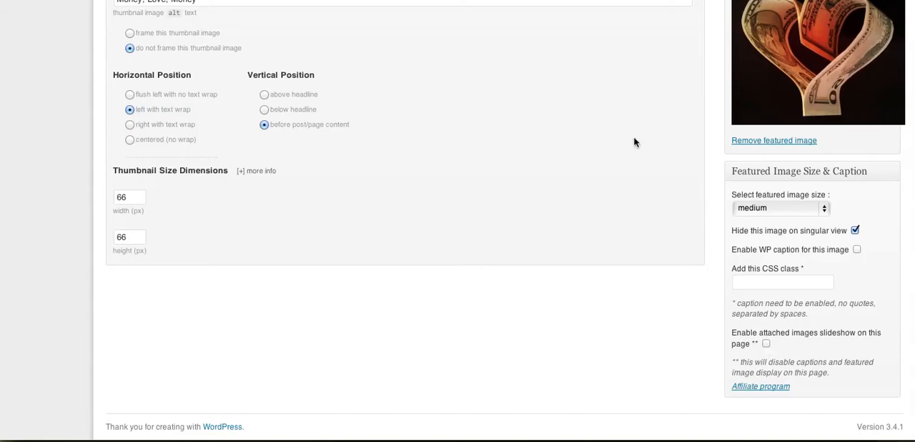
- Review the Post Image URL, alt text, framing and position settings of the post
{"action": "scroll", "coordinate": [633, 142], "scroll_direction": "up", "scroll_amount": 3}
{"action": "scroll", "coordinate": [633, 141], "scroll_direction": "up", "scroll_amount": 10}
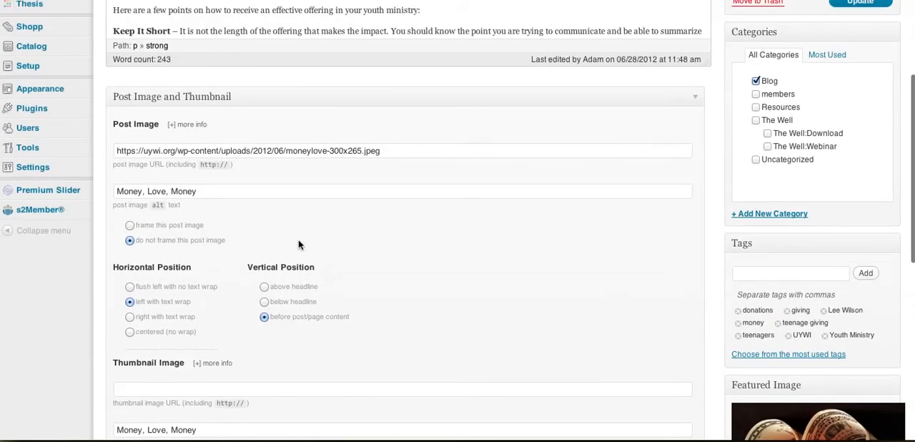
{"action": "scroll", "coordinate": [404, 250], "scroll_direction": "down", "scroll_amount": 3}
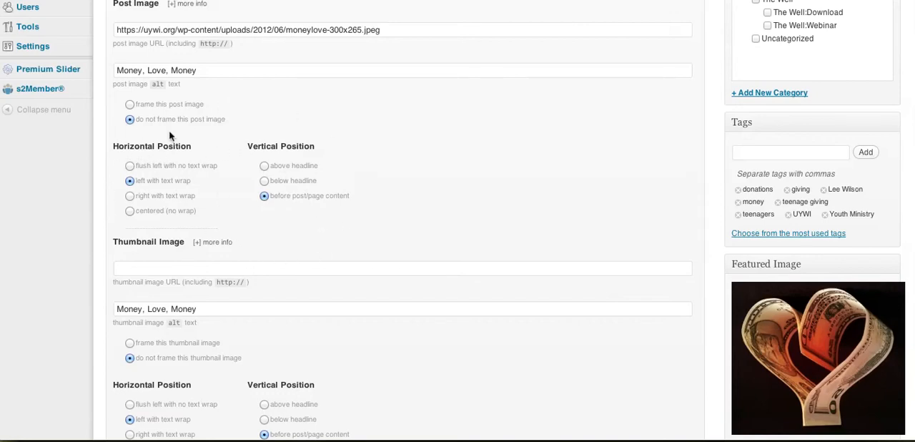
{"action": "scroll", "coordinate": [431, 100], "scroll_direction": "up", "scroll_amount": 5}
{"action": "scroll", "coordinate": [431, 105], "scroll_direction": "up", "scroll_amount": 1}
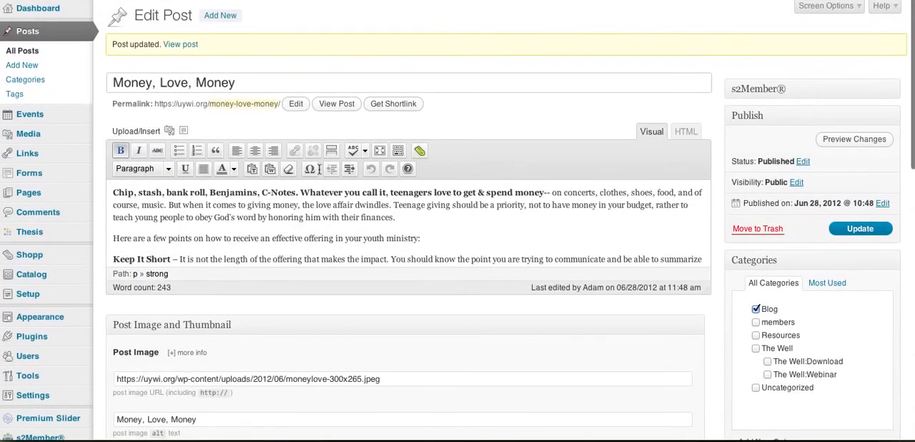
{"action": "scroll", "coordinate": [382, 346], "scroll_direction": "down", "scroll_amount": 7}
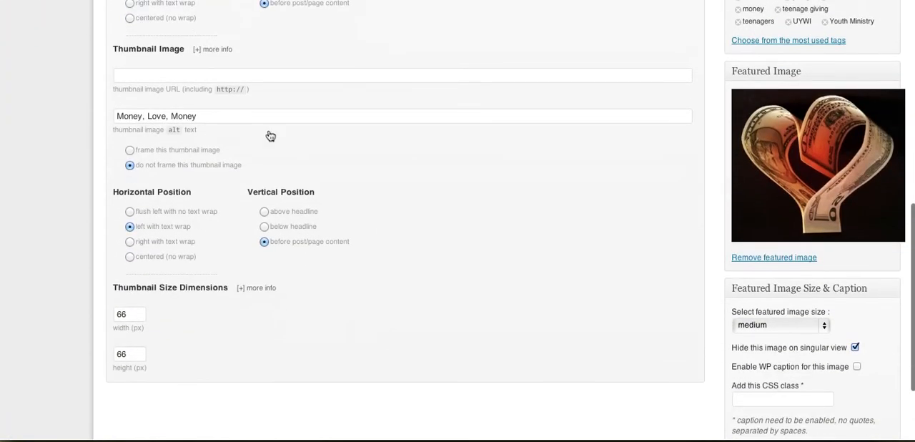
{"action": "left_click", "coordinate": [184, 77]}
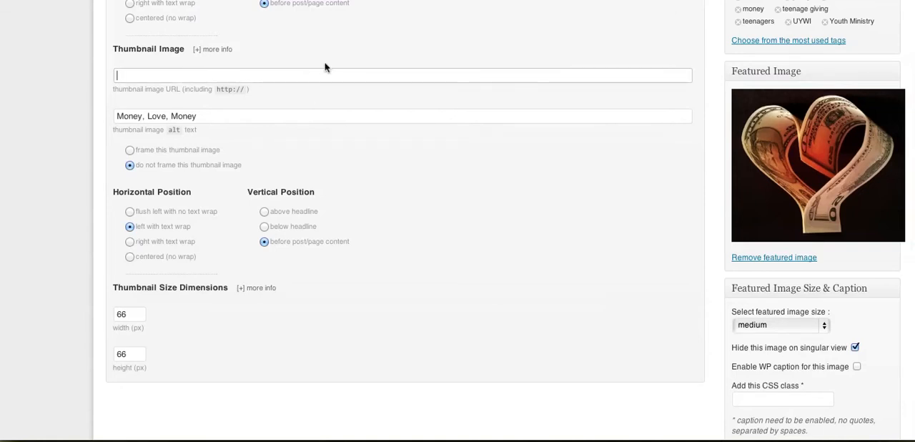
{"action": "type", "text": "53564866"}
{"action": "key", "text": "ctrl+z"}
- Copy the post image URL into the thumbnail image URL and change its size suffix to 150x150
{"action": "scroll", "coordinate": [451, 61], "scroll_direction": "up", "scroll_amount": 4}
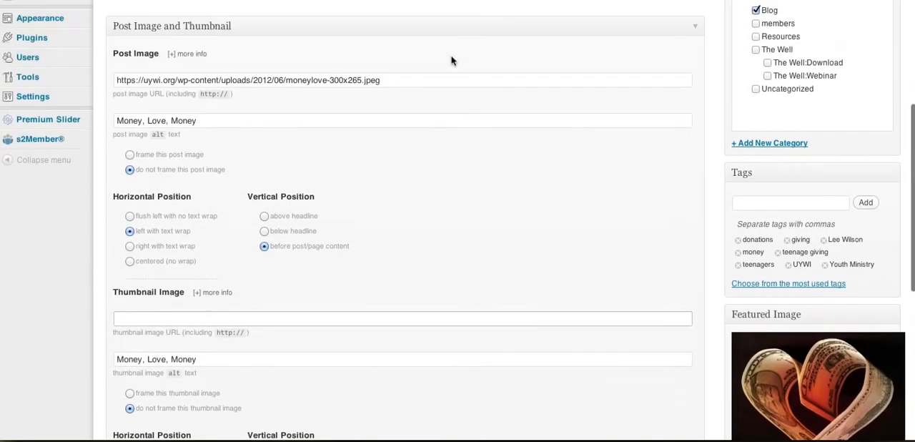
{"action": "triple_click", "coordinate": [371, 84]}
{"action": "key", "text": "ctrl+c"}
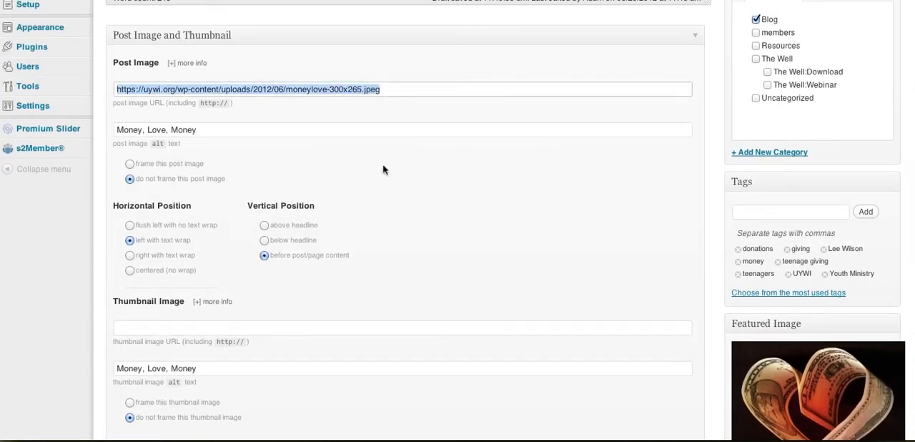
{"action": "left_click", "coordinate": [305, 324]}
{"action": "left_click", "coordinate": [305, 322]}
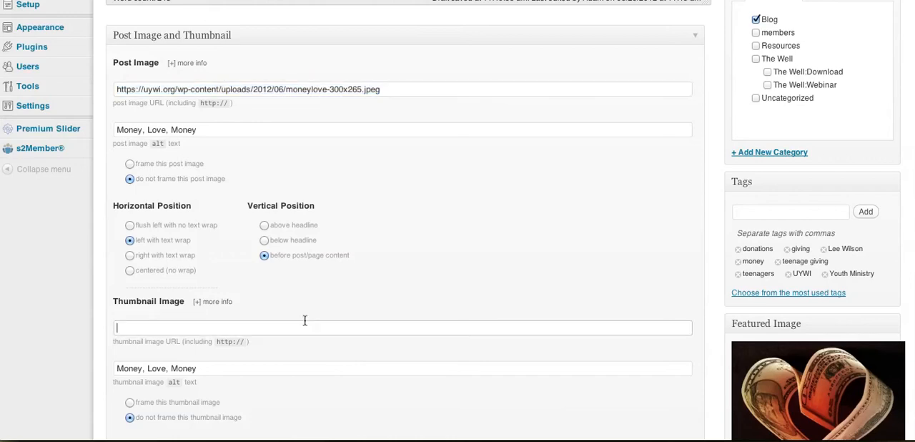
{"action": "key", "text": "ctrl+v"}
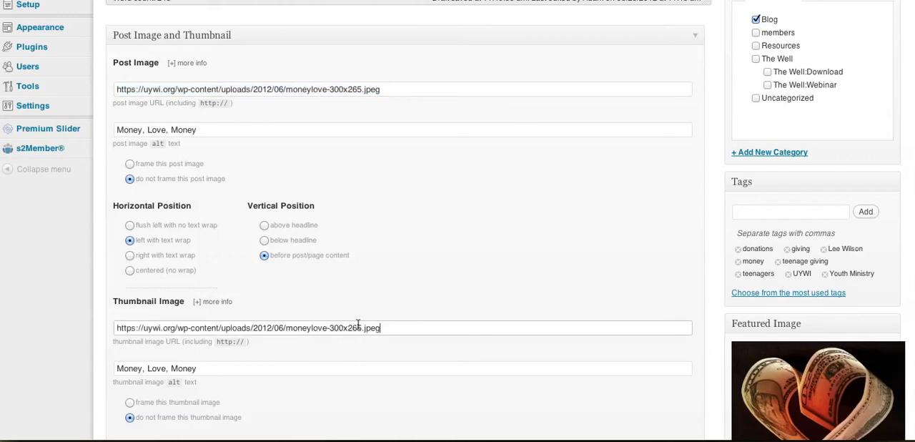
{"action": "left_click_drag", "start_coordinate": [362, 327], "coordinate": [331, 328]}
{"action": "type", "text": "150x150"}
- Check the post image and thumbnail settings and update the Money, Love, Money post
{"action": "scroll", "coordinate": [487, 223], "scroll_direction": "up", "scroll_amount": 1}
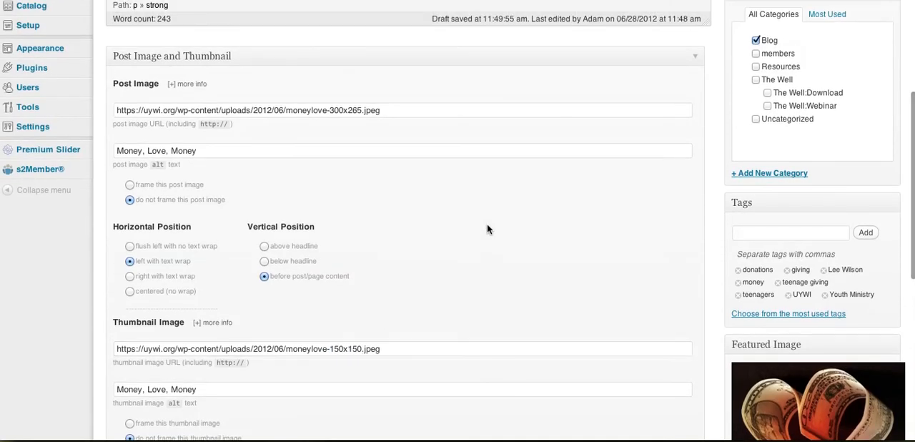
{"action": "scroll", "coordinate": [487, 224], "scroll_direction": "up", "scroll_amount": 3}
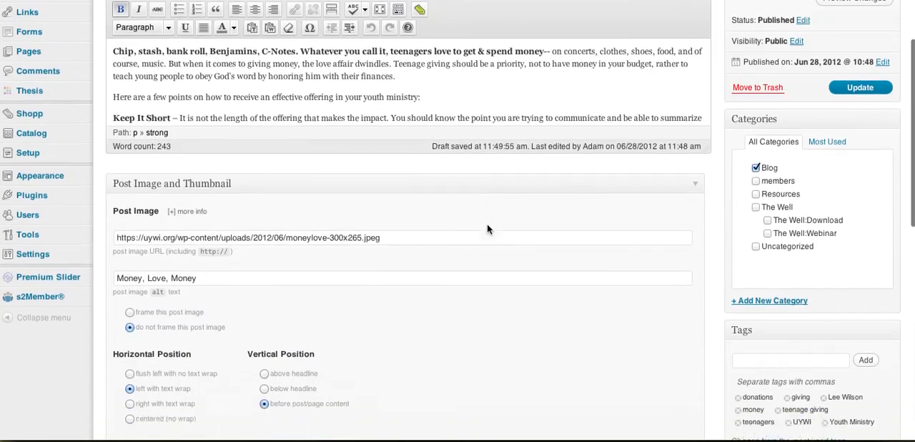
{"action": "scroll", "coordinate": [487, 224], "scroll_direction": "down", "scroll_amount": 3}
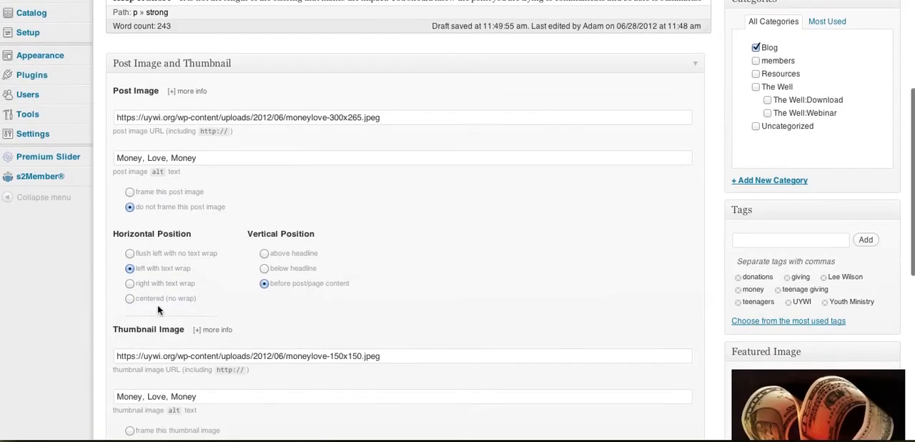
{"action": "scroll", "coordinate": [242, 324], "scroll_direction": "down", "scroll_amount": 2}
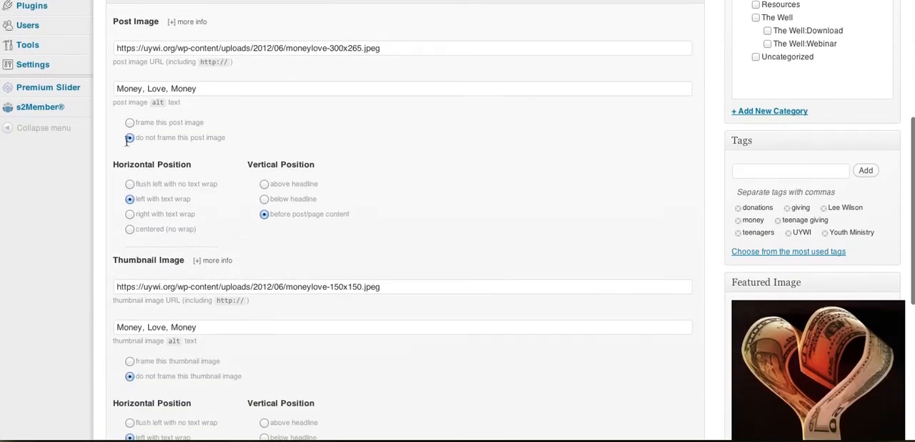
{"action": "scroll", "coordinate": [336, 278], "scroll_direction": "down", "scroll_amount": 5}
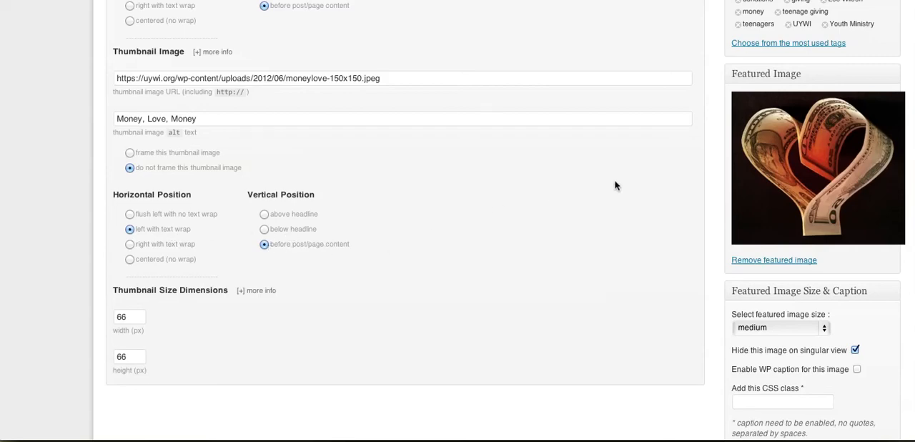
{"action": "scroll", "coordinate": [615, 185], "scroll_direction": "up", "scroll_amount": 5}
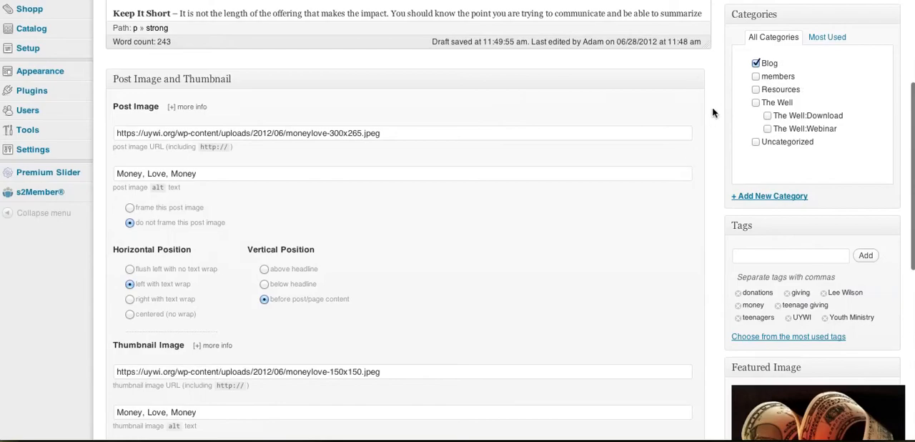
{"action": "scroll", "coordinate": [712, 112], "scroll_direction": "up", "scroll_amount": 3}
{"action": "left_click", "coordinate": [844, 174]}
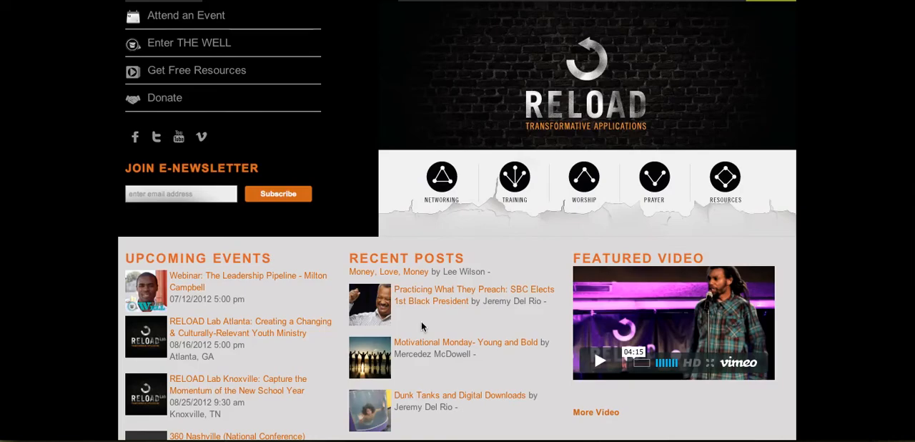
- Reload the site's home page and follow Money, Love, Money from Recent Posts through the blog listing to the full article
{"action": "key", "text": "ctrl+Tab"}
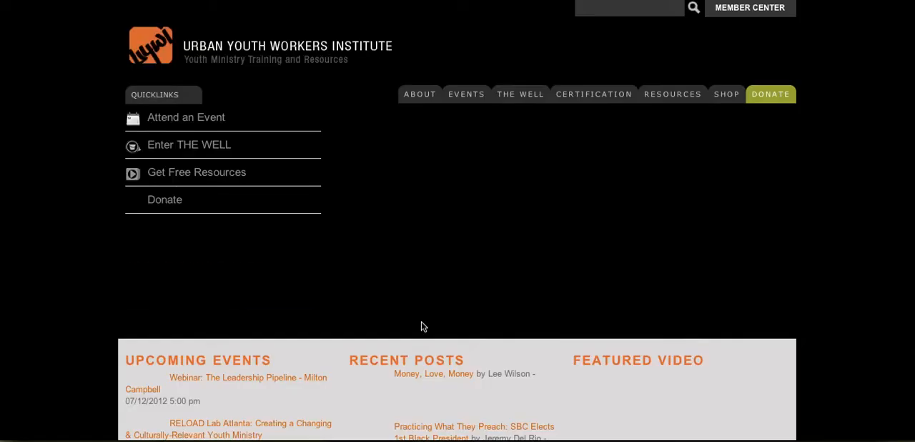
{"action": "scroll", "coordinate": [512, 361], "scroll_direction": "down", "scroll_amount": 2}
{"action": "scroll", "coordinate": [515, 370], "scroll_direction": "down", "scroll_amount": 2}
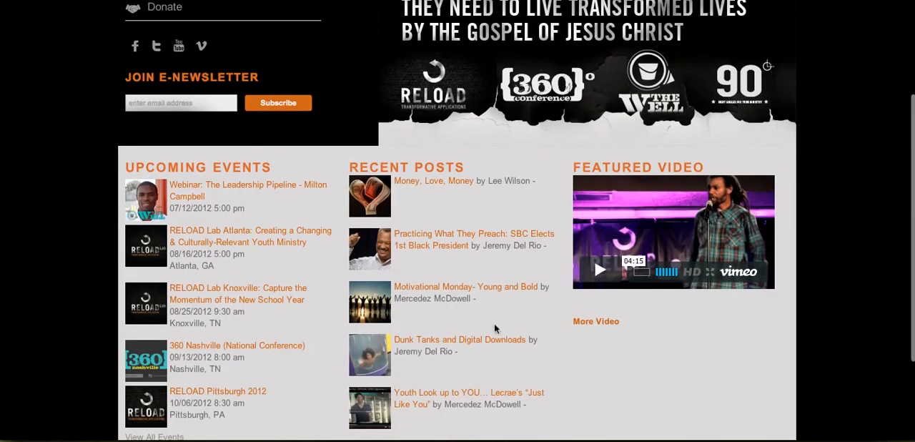
{"action": "left_click", "coordinate": [434, 181]}
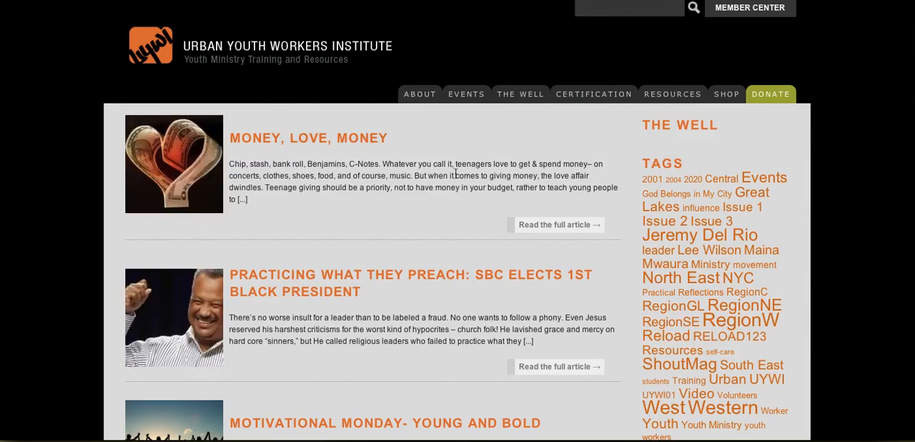
{"action": "left_click", "coordinate": [528, 224]}
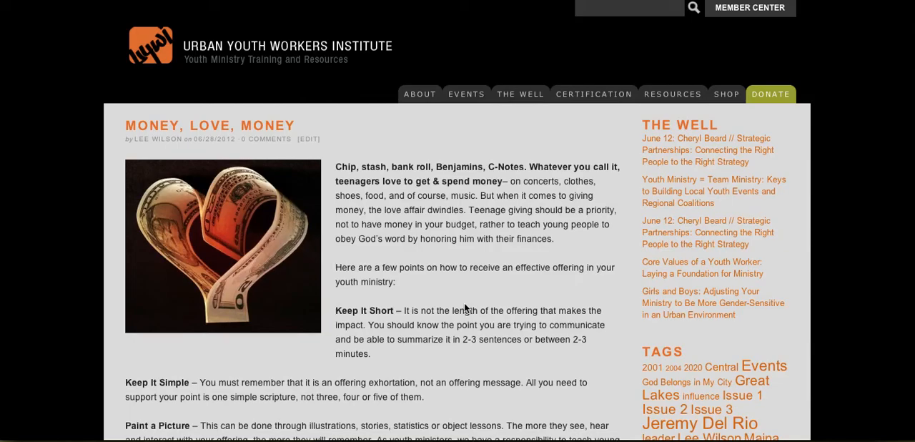
- Return to the post editor and review the post image, thumbnail image and featured image settings
{"action": "key", "text": "super+Left"}
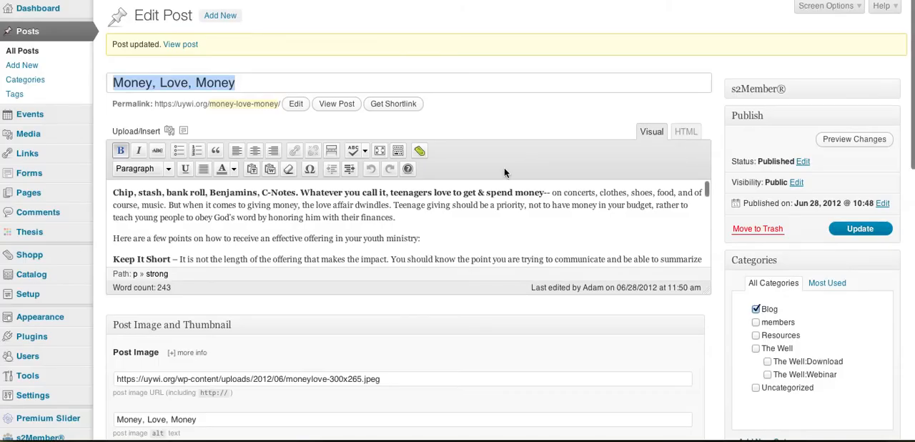
{"action": "scroll", "coordinate": [489, 128], "scroll_direction": "down", "scroll_amount": 1}
{"action": "scroll", "coordinate": [489, 127], "scroll_direction": "down", "scroll_amount": 1}
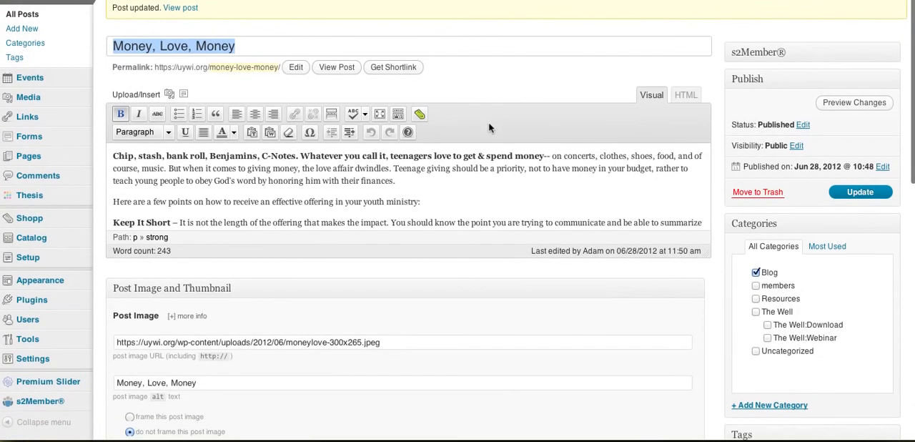
{"action": "scroll", "coordinate": [519, 282], "scroll_direction": "down", "scroll_amount": 5}
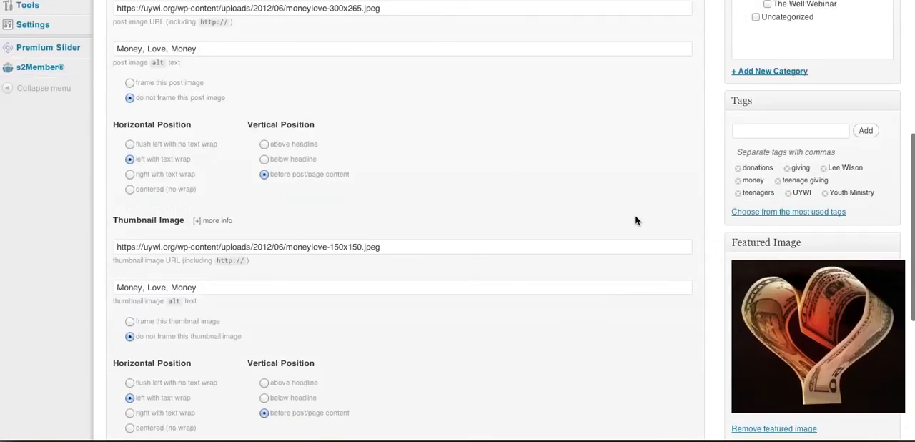
{"action": "scroll", "coordinate": [635, 221], "scroll_direction": "up", "scroll_amount": 6}
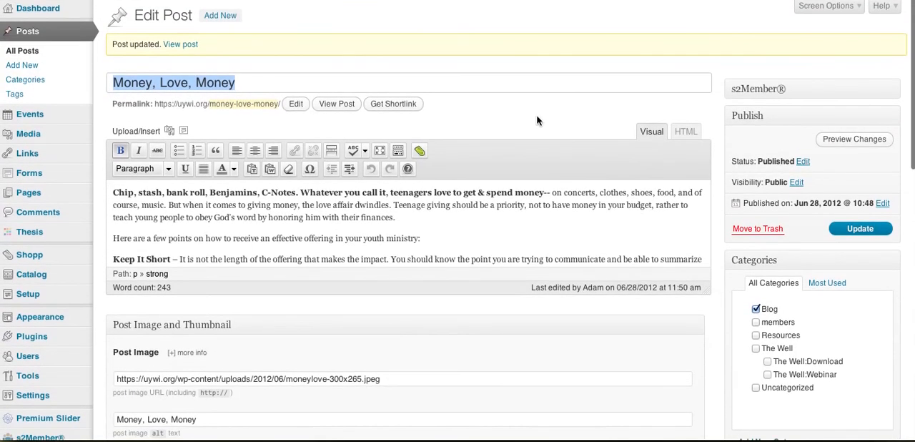